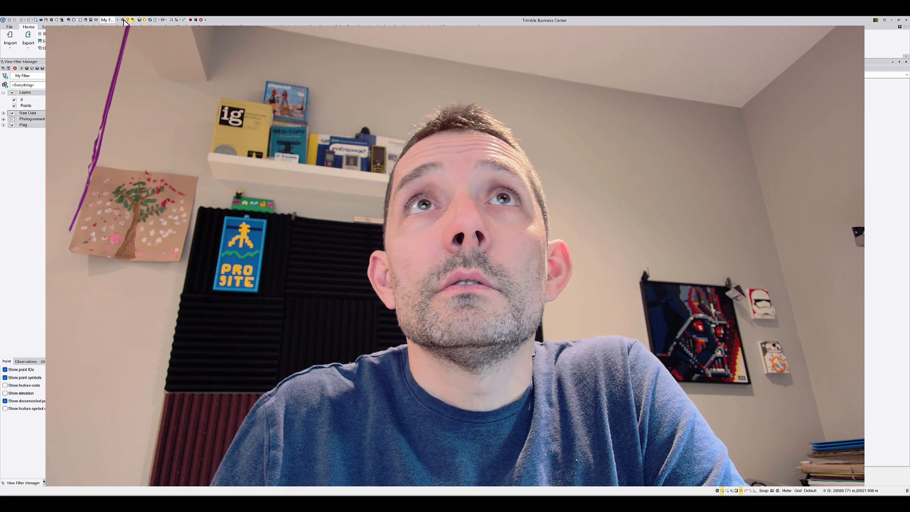
Draw a four-sided polyline strip about 220 m long and 25 m high, with automatic closing set to Always
click(101, 27)
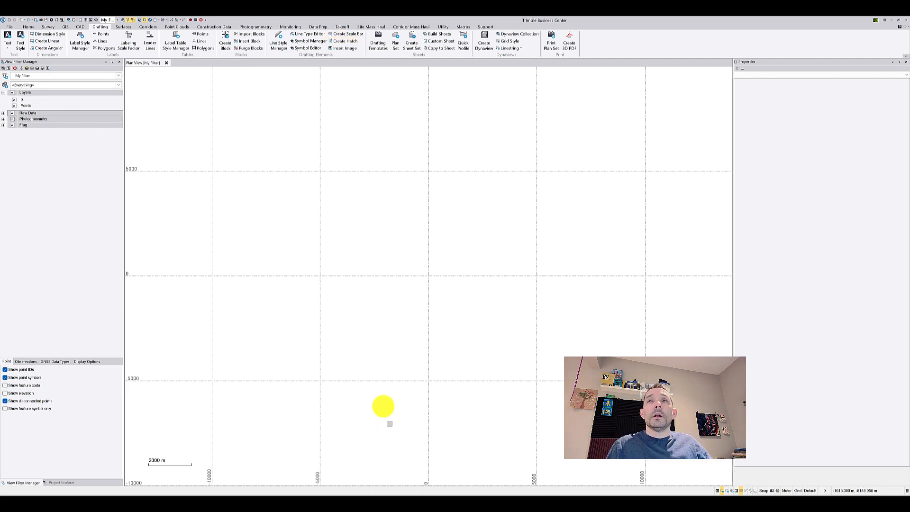
scroll(327, 309, up, 2)
scroll(326, 309, up, 10)
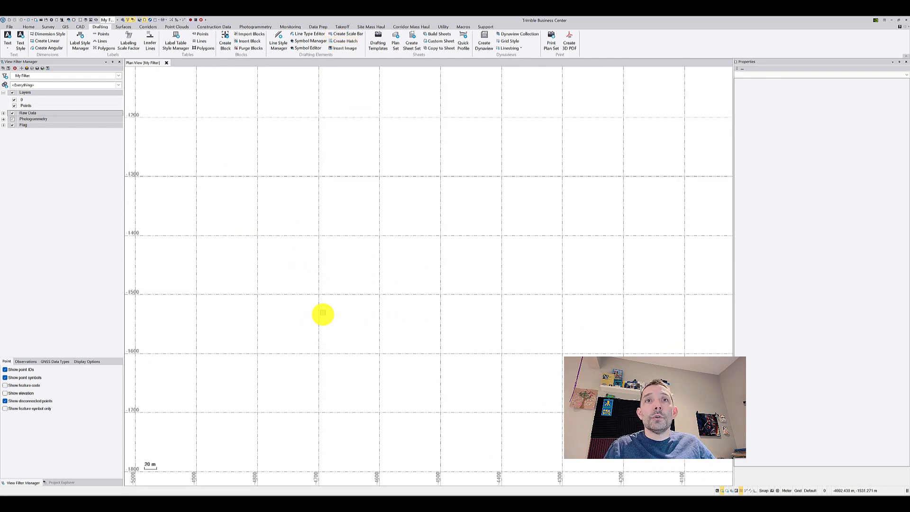
click(81, 26)
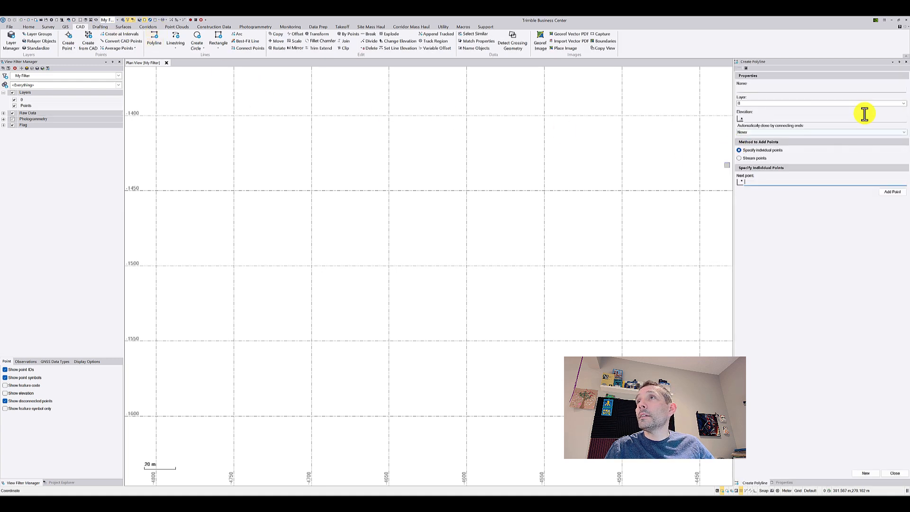
click(870, 131)
click(866, 139)
click(253, 159)
click(592, 159)
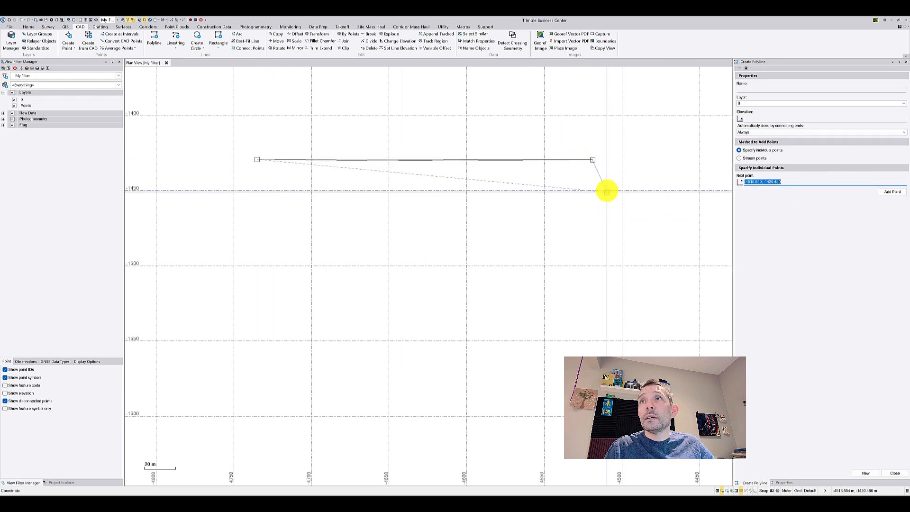
click(601, 191)
click(257, 197)
Start a second closed polyline at the strip's lower-left corner, placing corners about 115 m below it and about 140 m across
click(866, 473)
click(258, 197)
click(256, 370)
click(476, 372)
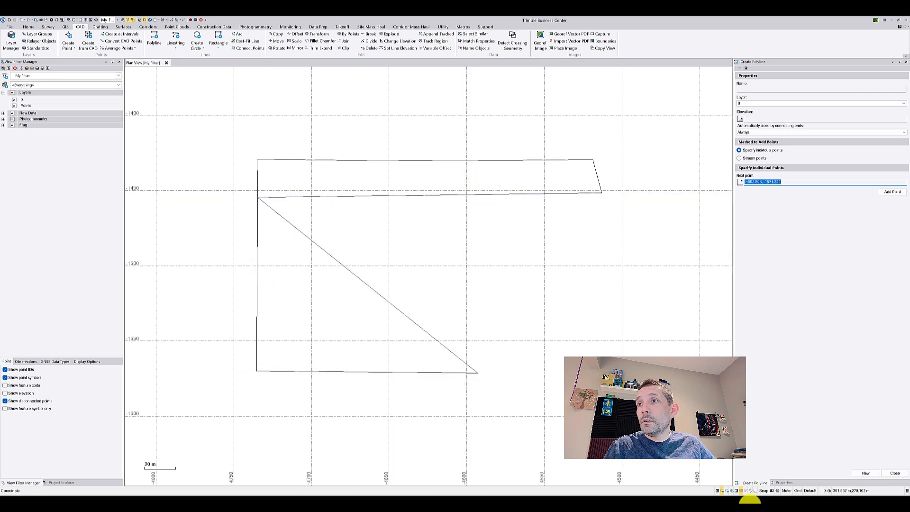
Enable the running snap to points along a line and place the second polyline's last corner on the strip's lower edge
click(749, 490)
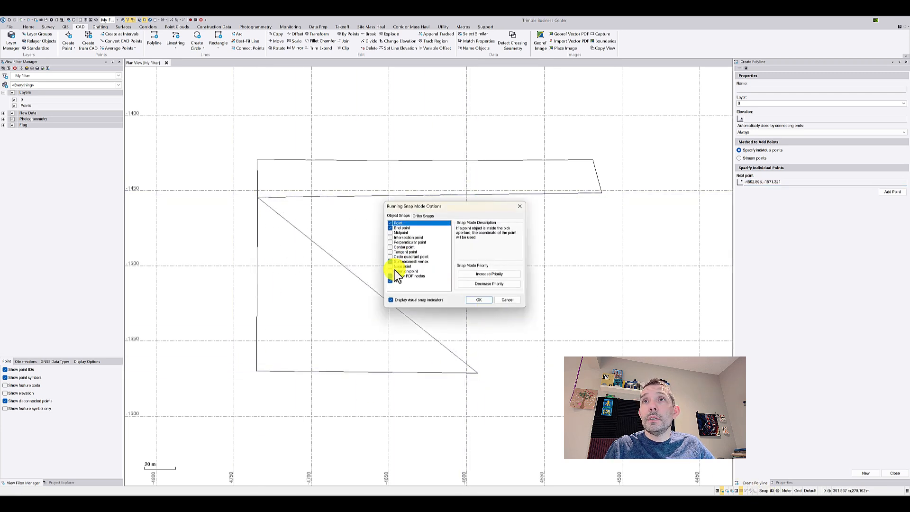
click(394, 266)
click(476, 299)
click(468, 192)
Draw a third closed polyline about 100 m wide and 50 m high against the large polygon's right edge, ending at its lower-right corner
click(859, 474)
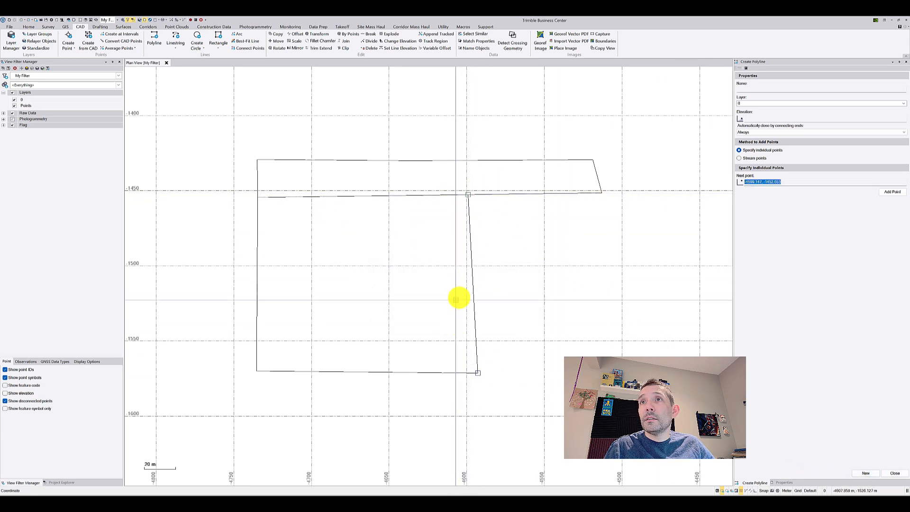
click(474, 296)
click(620, 298)
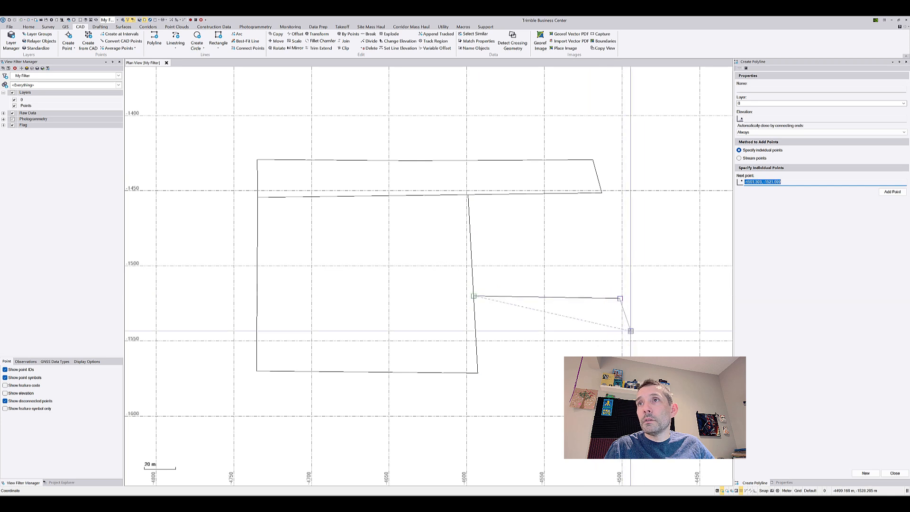
click(633, 380)
click(477, 373)
click(895, 473)
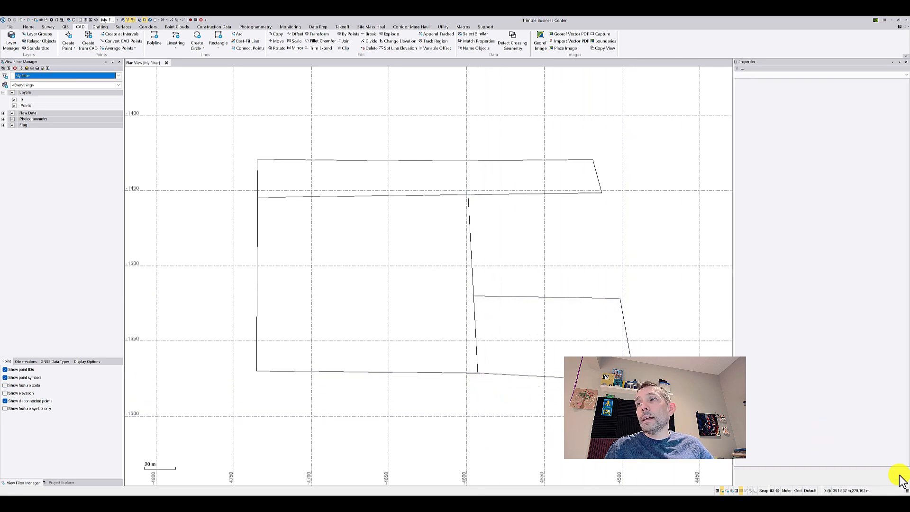
Set up a hatch for the long strip polygon using the predefined HONEY pattern at a 90° angle
click(101, 27)
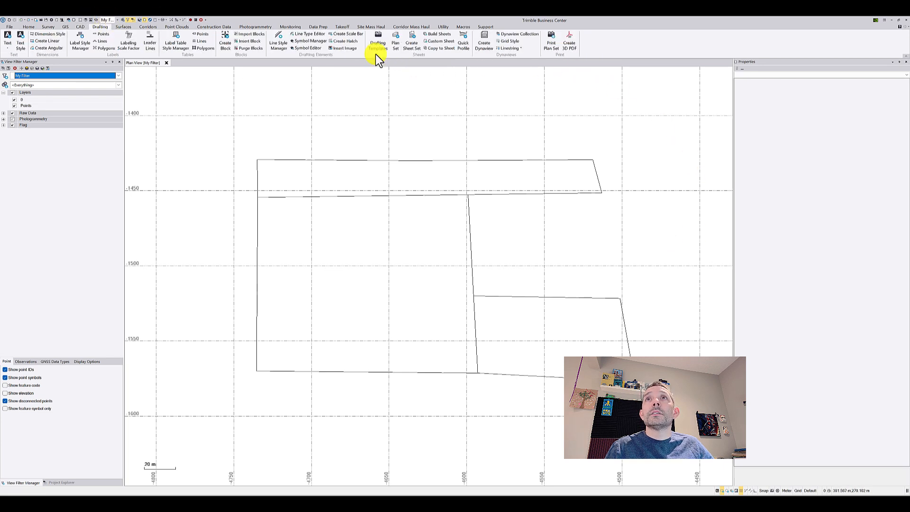
click(348, 41)
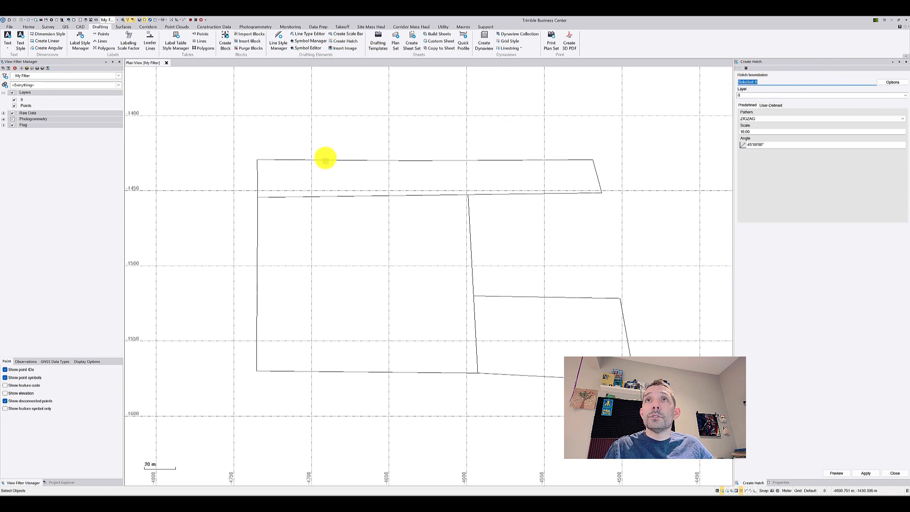
click(356, 179)
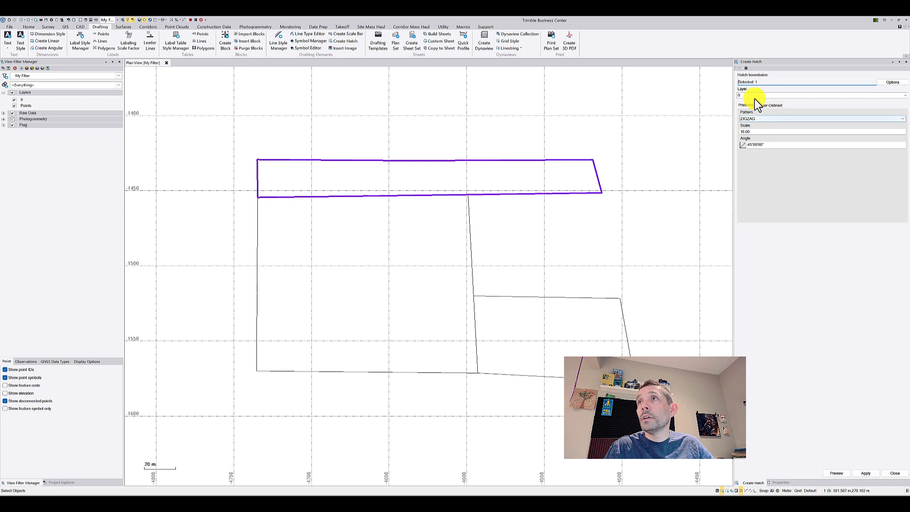
click(757, 118)
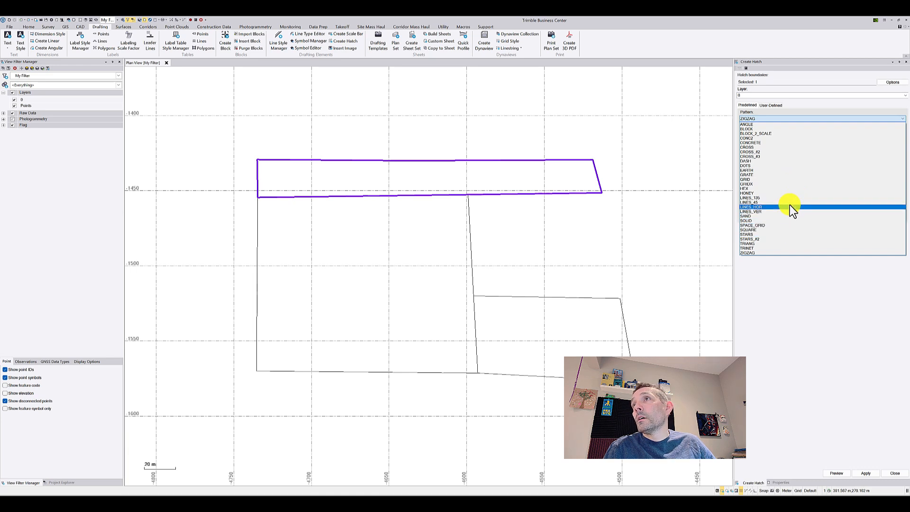
click(788, 192)
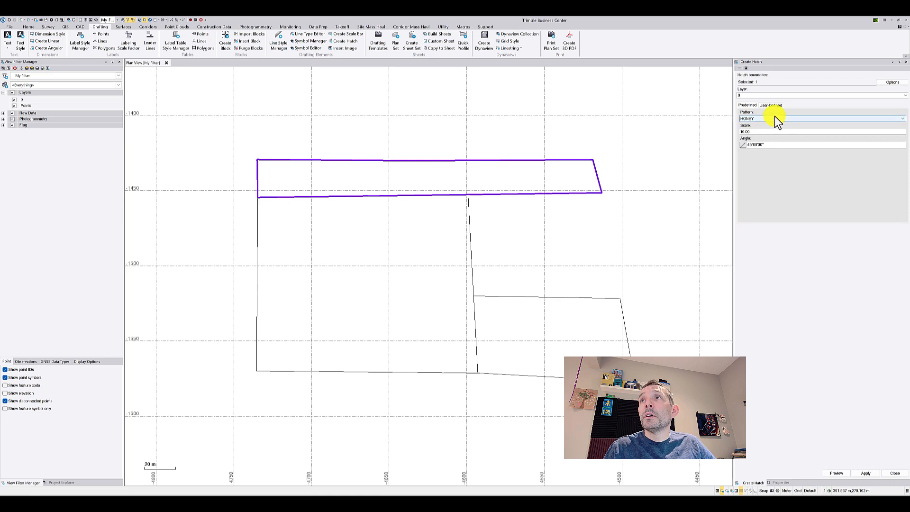
drag(755, 130, 700, 127)
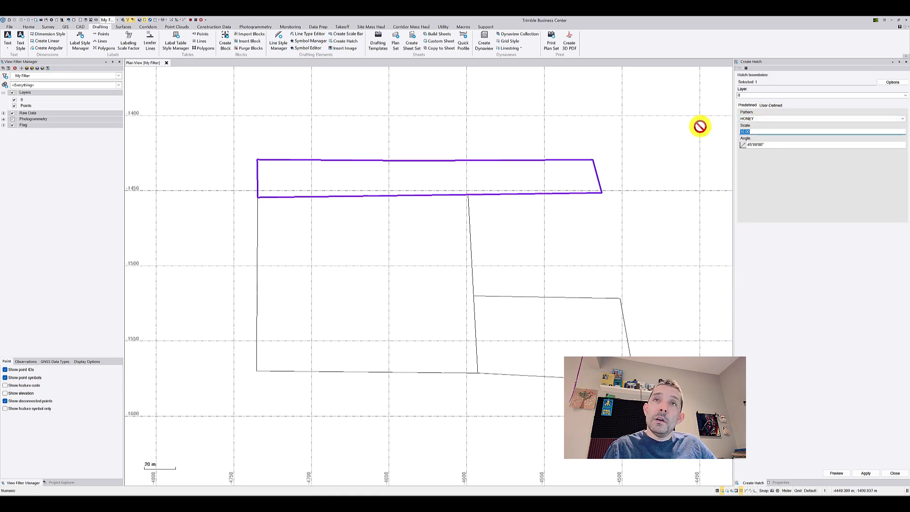
click(766, 143)
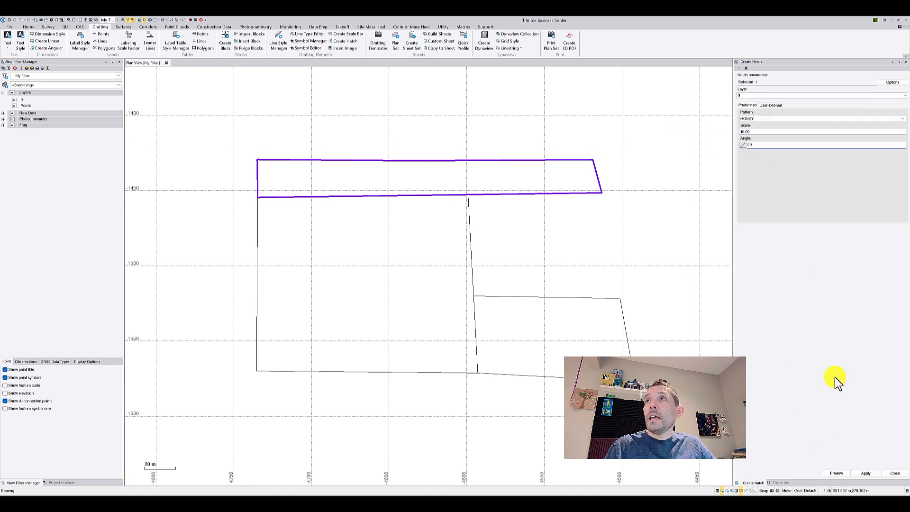
key(Tab)
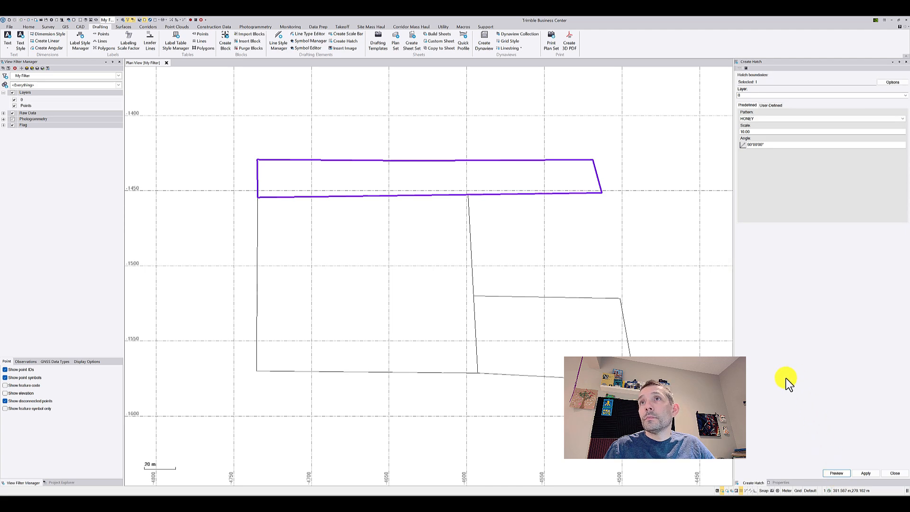
Set the strip's hatch scale to 1 and preview the pattern
scroll(569, 166, up, 2)
click(753, 129)
text(1)
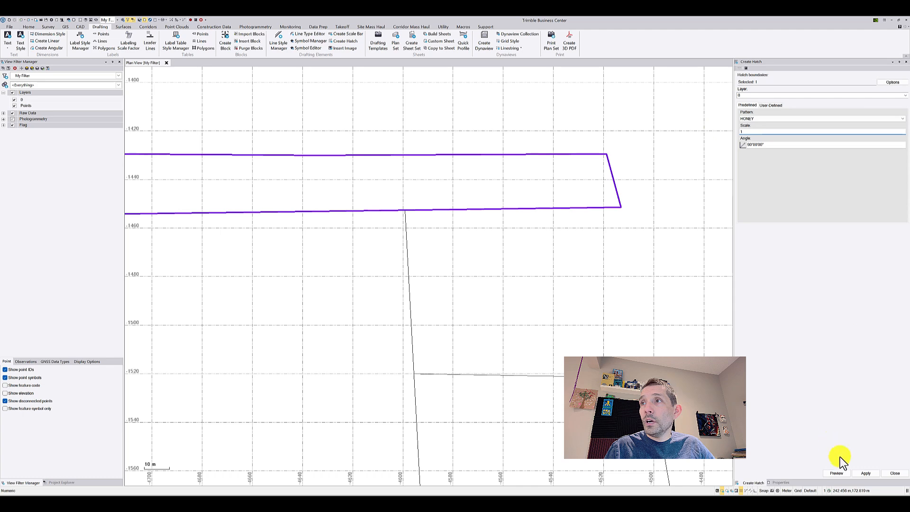
click(839, 477)
scroll(576, 244, down, 2)
scroll(514, 222, up, 1)
scroll(525, 219, up, 1)
scroll(574, 231, down, 2)
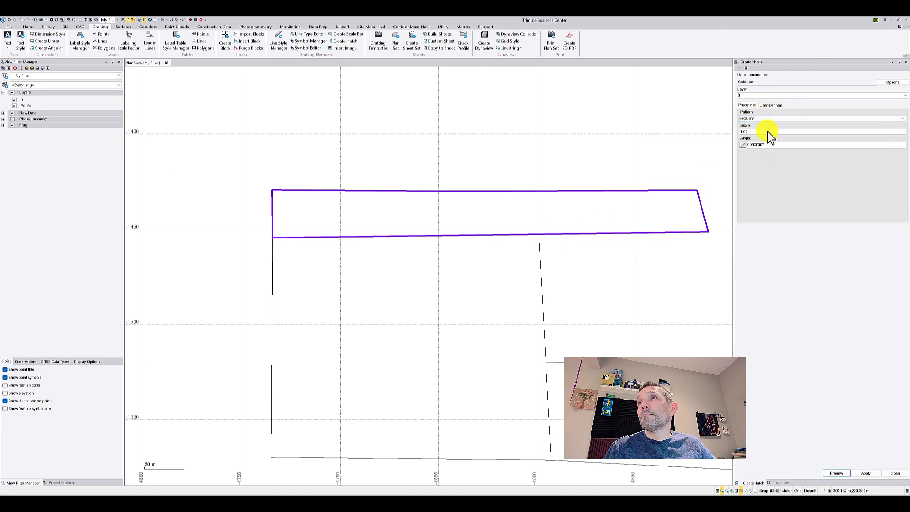
Set the strip's hatch scale to 100 and preview the honeycomb pattern up close
drag(754, 130, 729, 129)
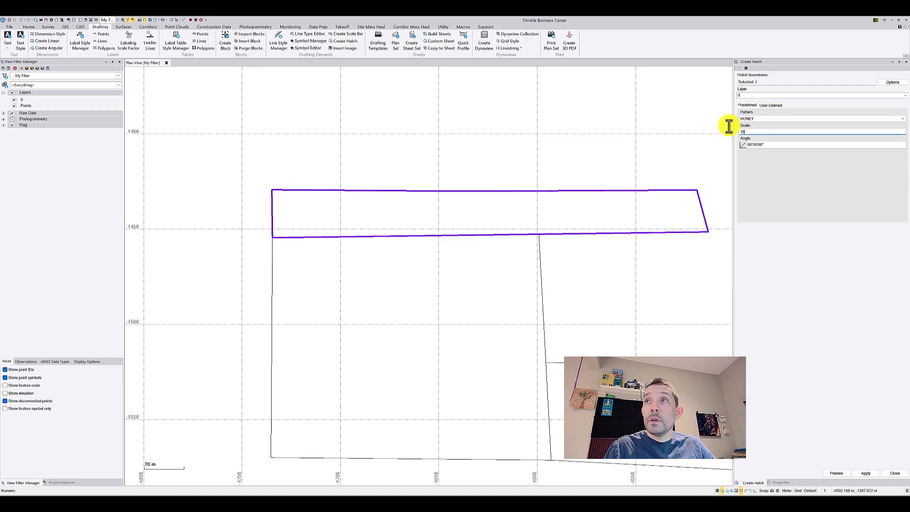
click(838, 479)
scroll(371, 222, up, 1)
scroll(372, 221, up, 4)
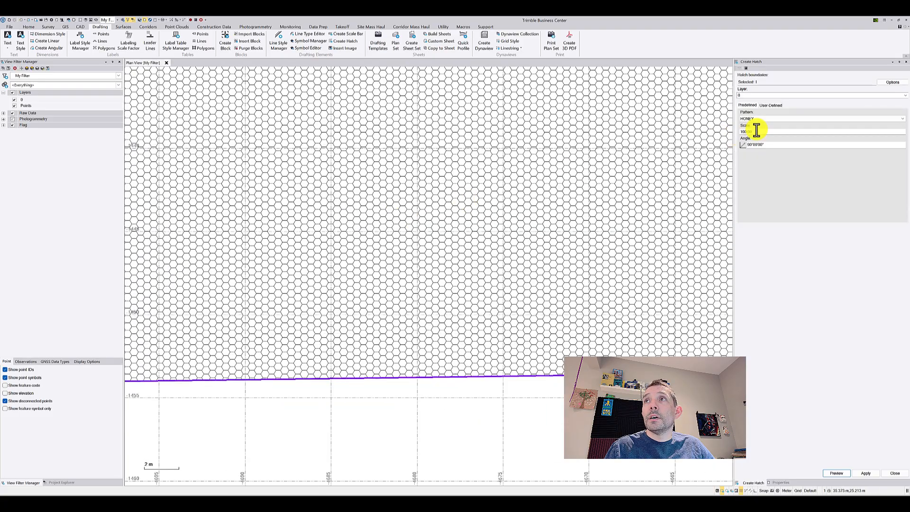
scroll(565, 155, down, 5)
scroll(562, 155, up, 1)
scroll(559, 161, down, 4)
Try a hatch scale of 50 for the strip and preview it
drag(758, 131, 700, 122)
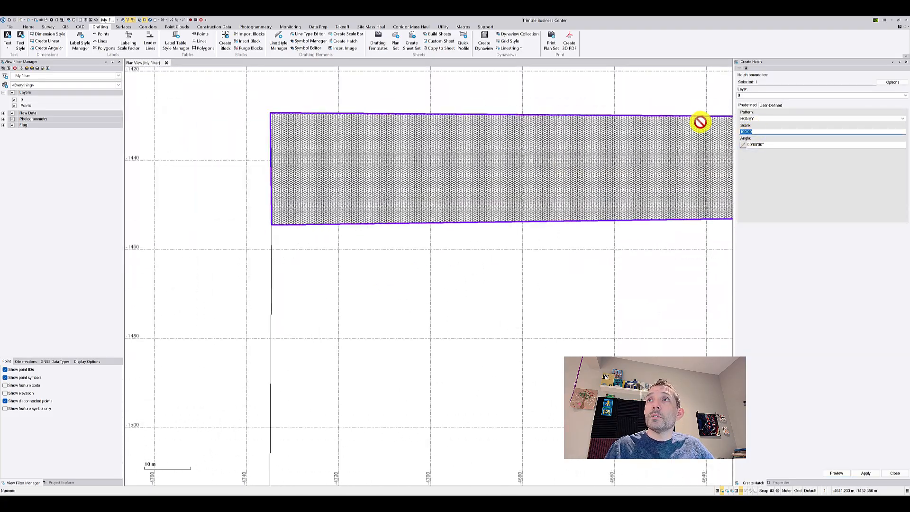
text(50)
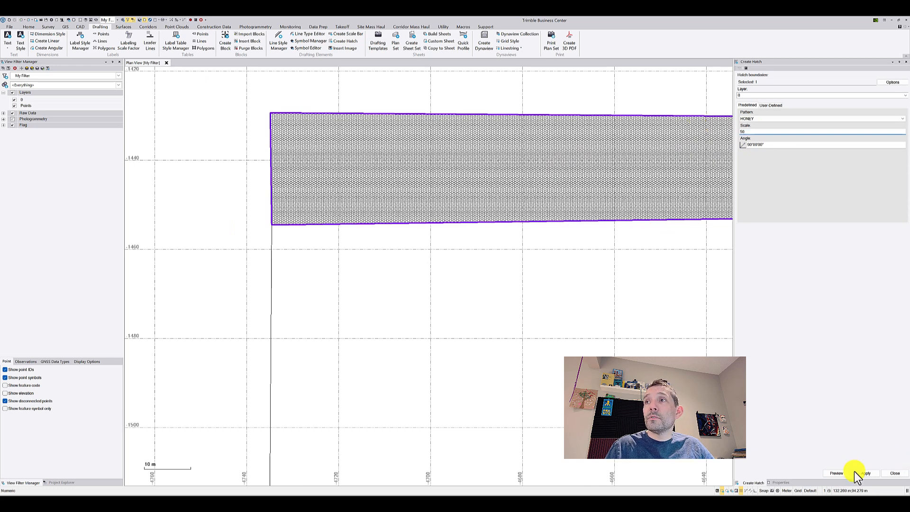
click(831, 474)
scroll(583, 180, up, 3)
scroll(584, 180, up, 2)
scroll(707, 173, down, 3)
Set the strip's hatch scale to 500, preview the honeycomb pattern and apply the hatch
drag(767, 131, 668, 115)
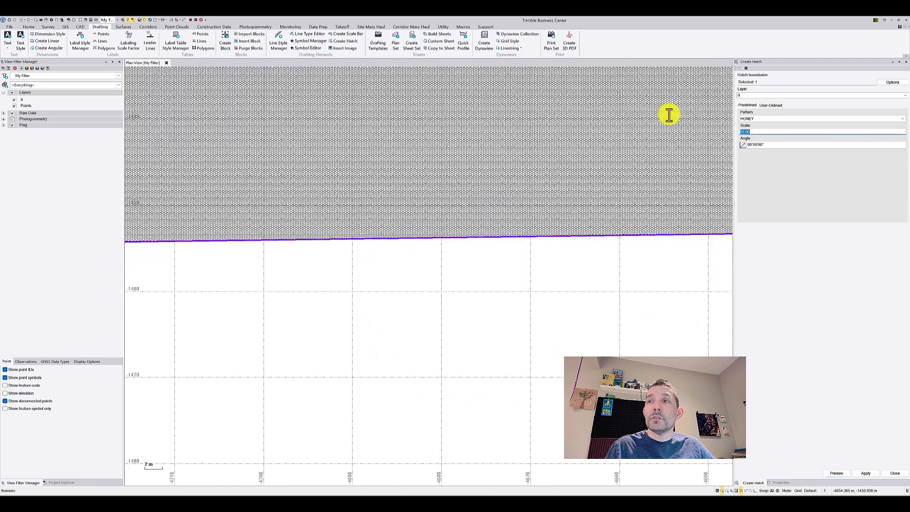
click(834, 475)
scroll(518, 358, down, 3)
scroll(518, 358, down, 2)
middle_drag(507, 349, 377, 215)
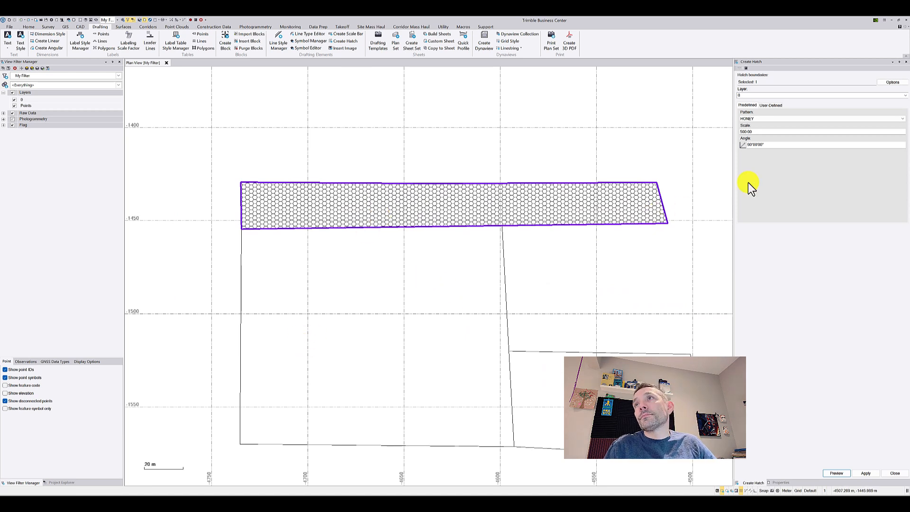
click(765, 81)
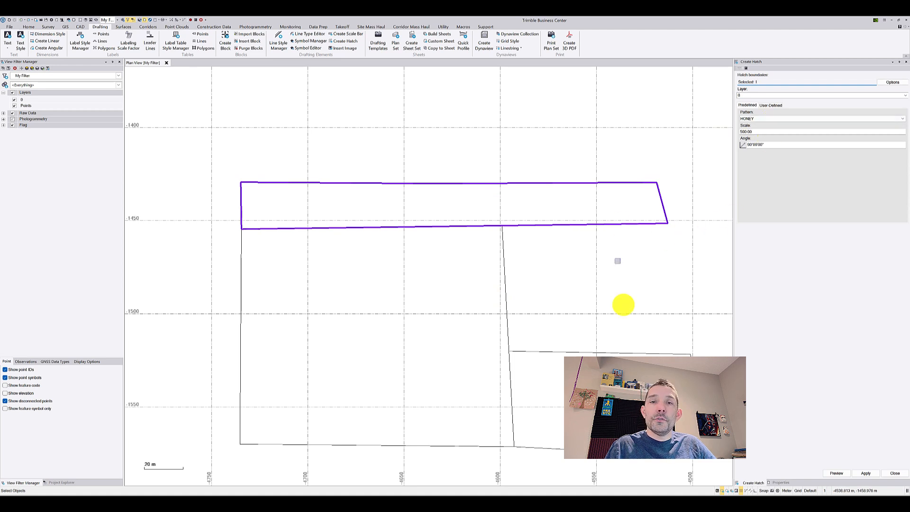
click(841, 475)
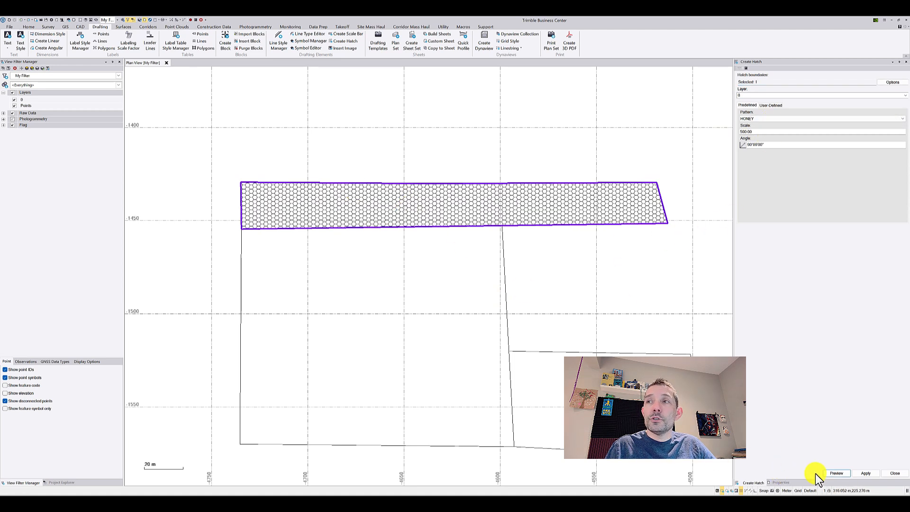
click(865, 474)
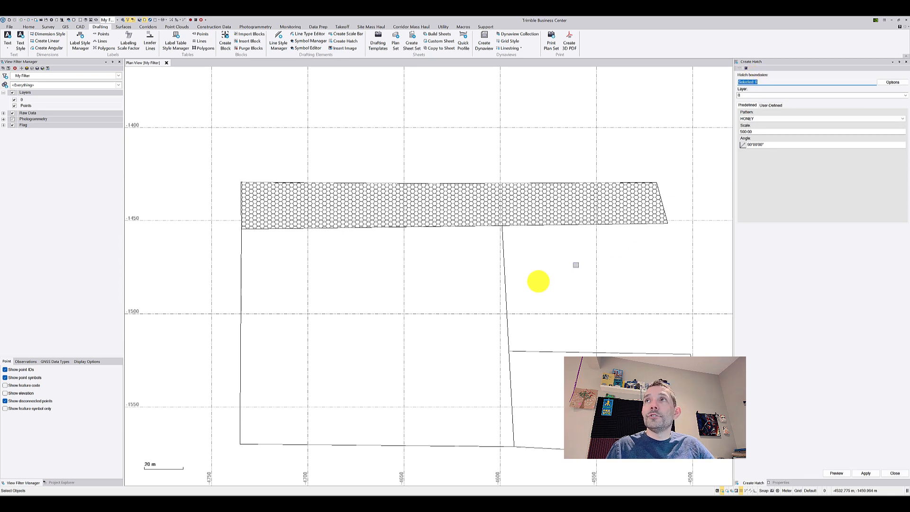
Hatch the large polygon below the strip with the CONCRETE pattern, previewing it before applying
click(506, 292)
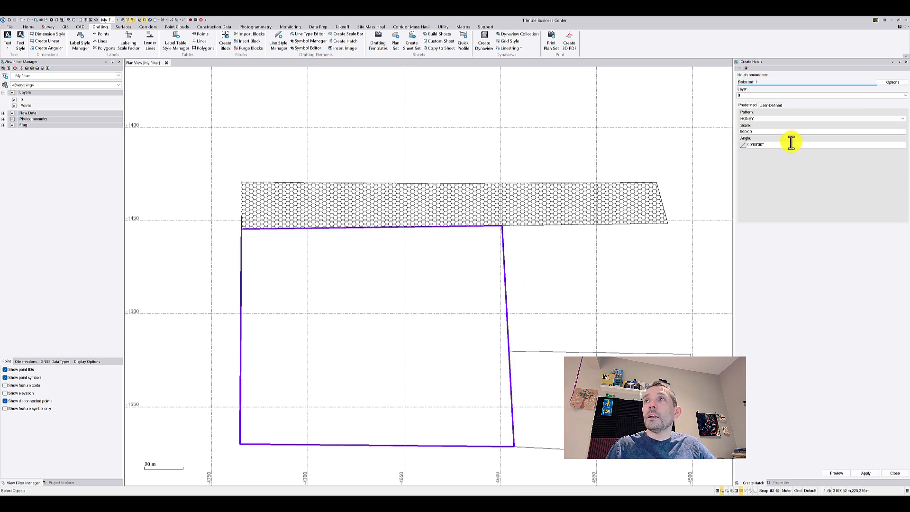
click(796, 118)
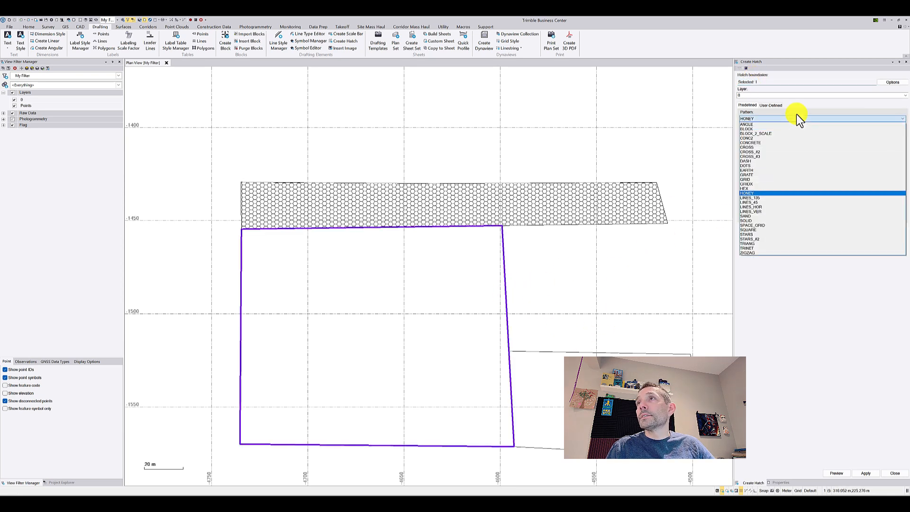
click(784, 140)
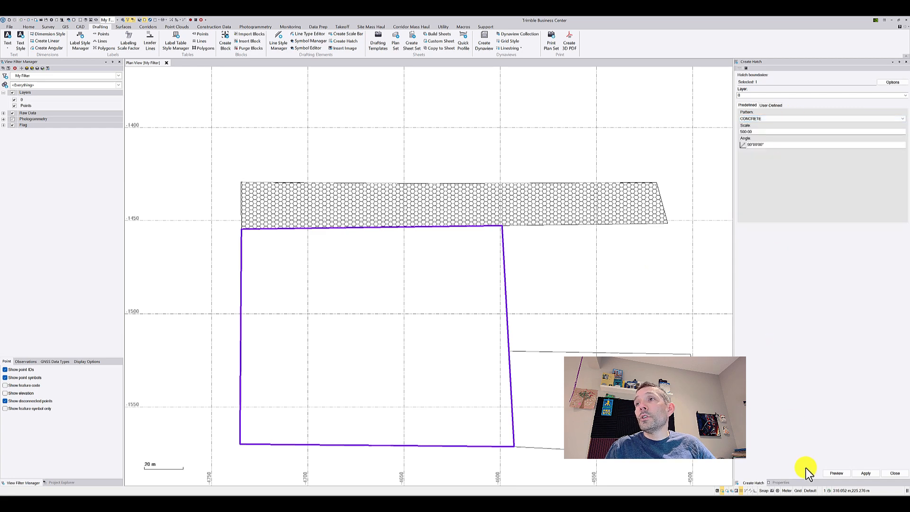
click(837, 476)
scroll(469, 297, up, 2)
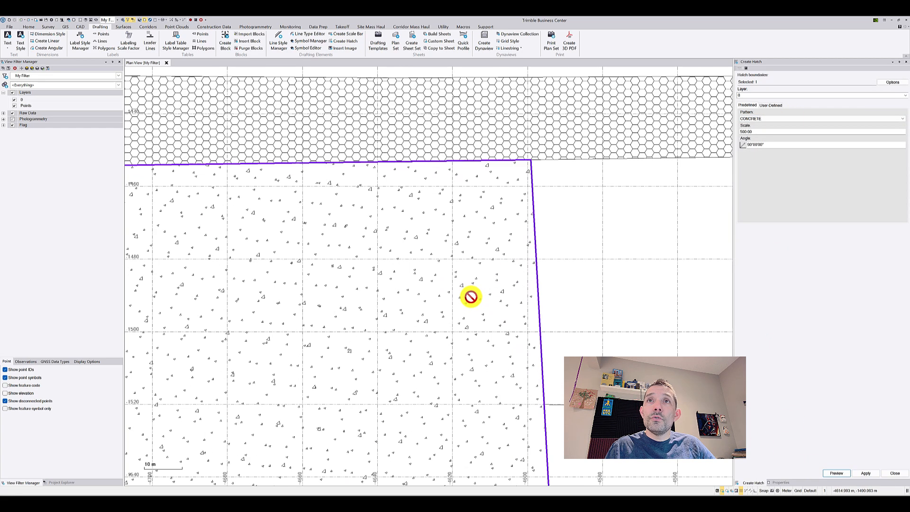
scroll(472, 297, down, 1)
scroll(385, 270, up, 3)
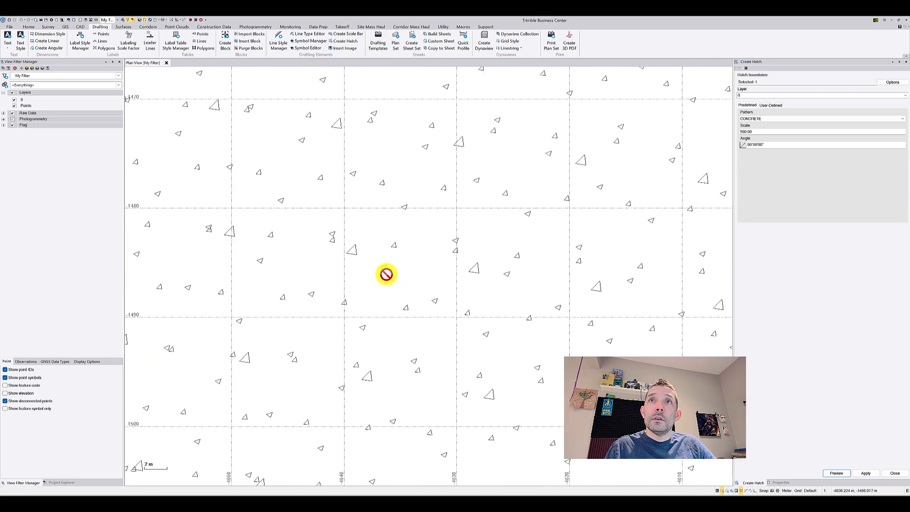
scroll(386, 270, down, 5)
click(866, 474)
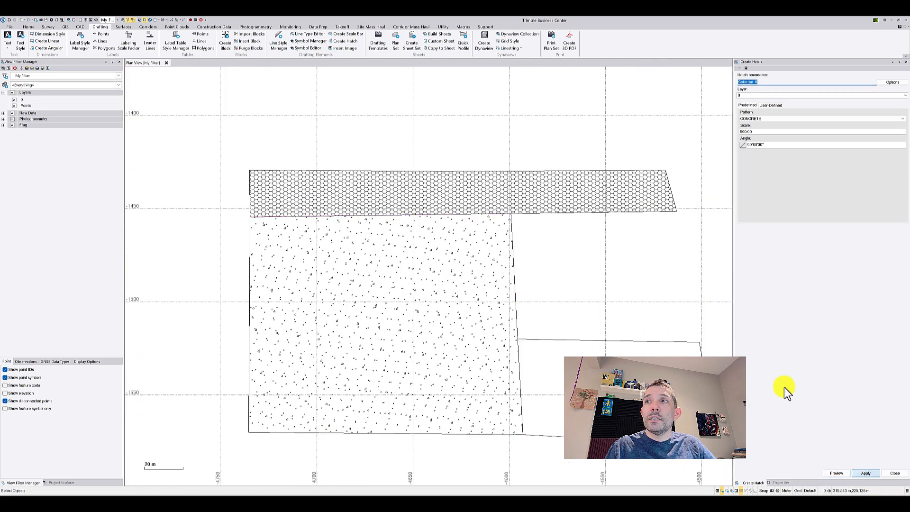
Hatch the empty polygon beside the concrete area with the STARS pattern at scale 500, previewing it before applying
click(671, 341)
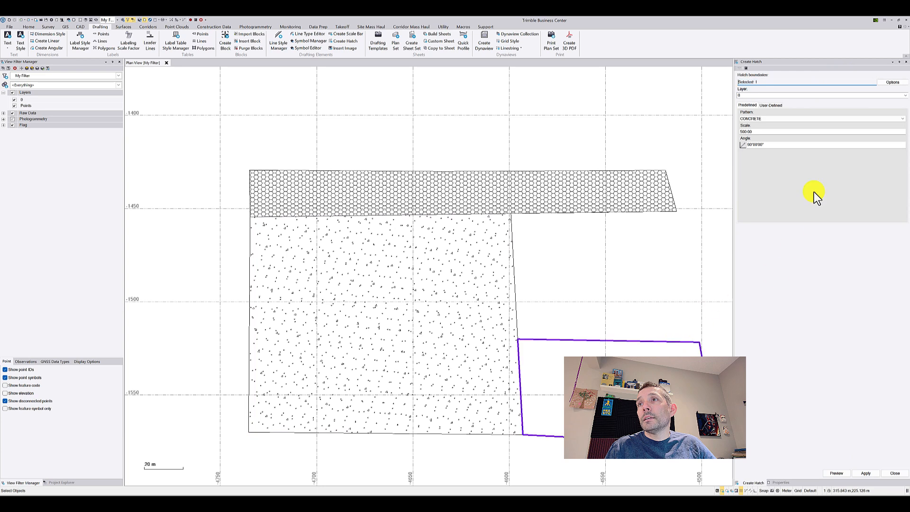
click(795, 118)
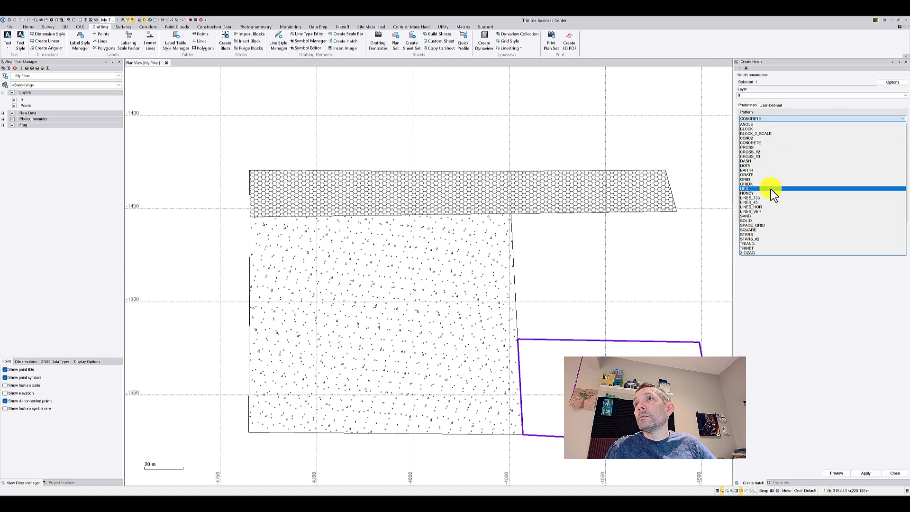
click(777, 234)
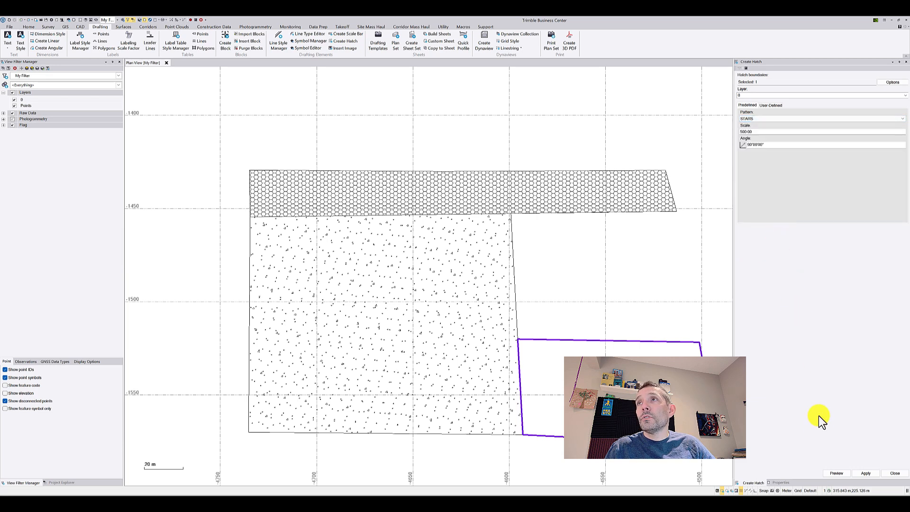
click(835, 475)
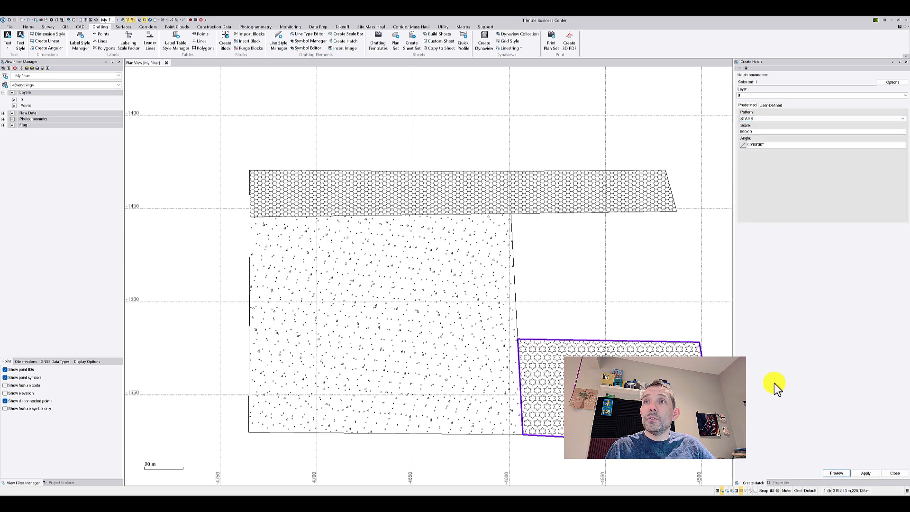
scroll(688, 351, up, 3)
scroll(701, 360, down, 1)
click(867, 474)
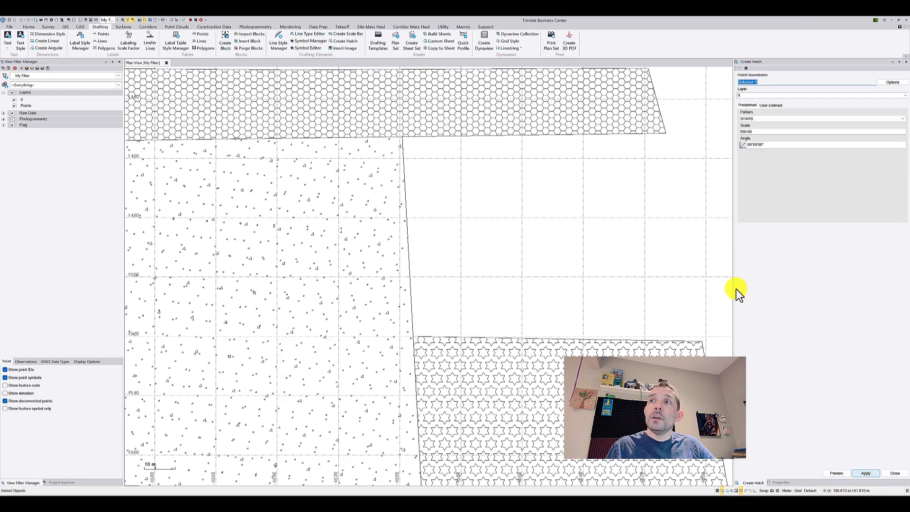
Select the honeycomb hatch of the long strip and open its properties
scroll(674, 239, down, 7)
middle_drag(670, 228, 415, 226)
scroll(414, 226, up, 7)
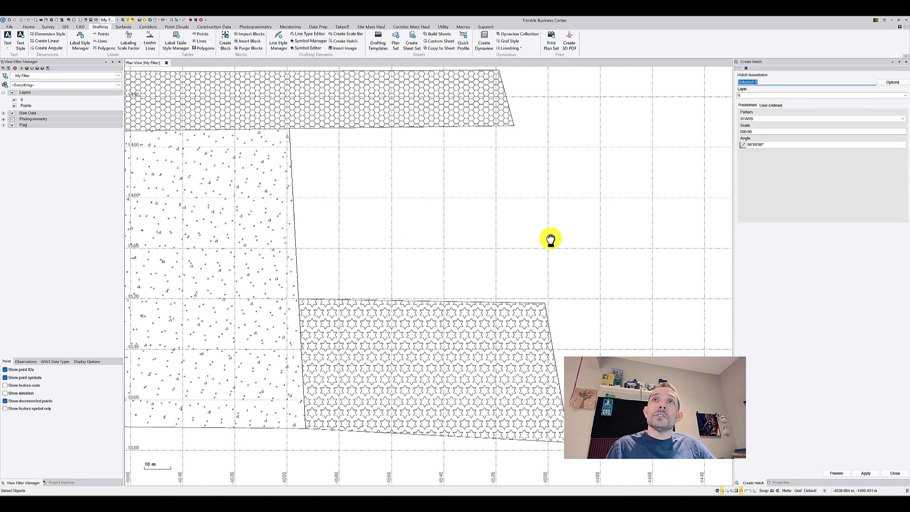
scroll(603, 252, down, 2)
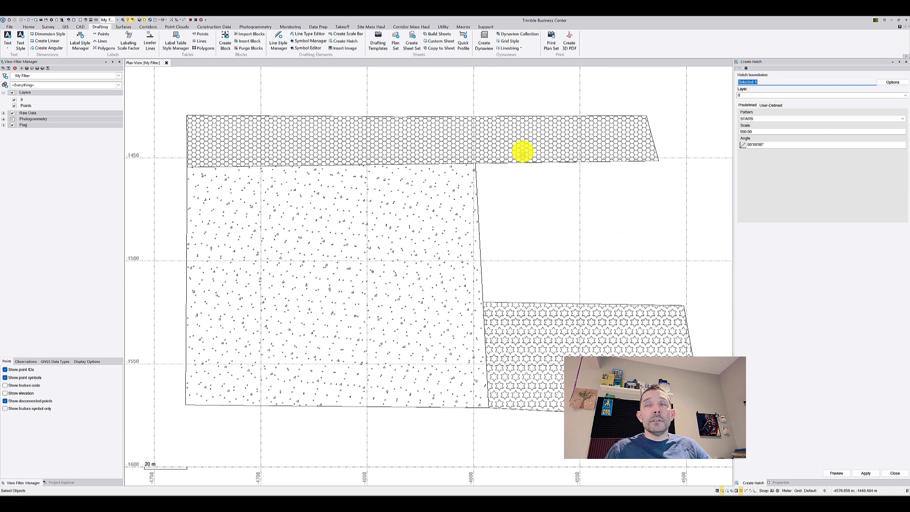
click(509, 136)
right_click(551, 226)
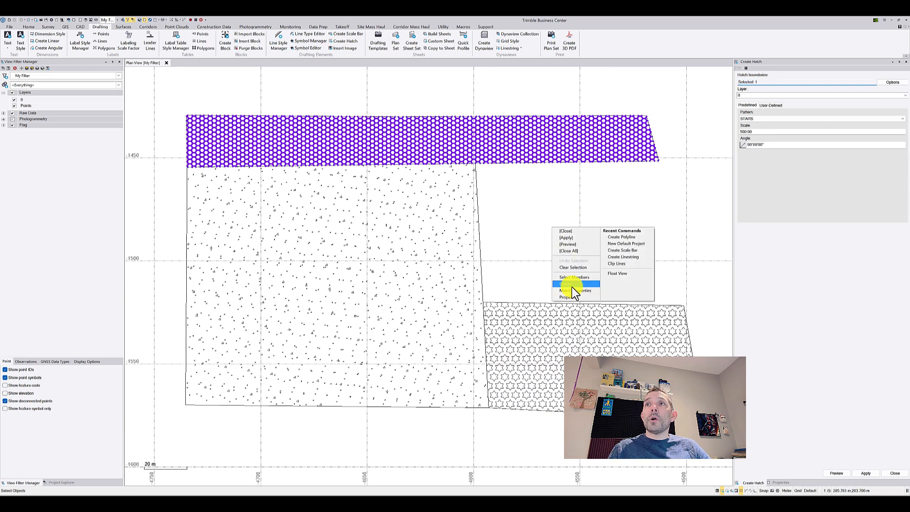
click(572, 298)
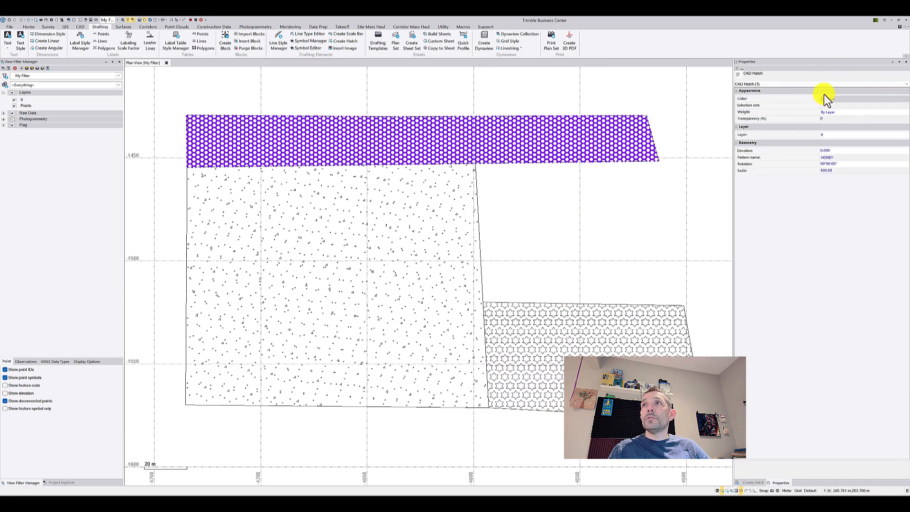
Try Magenta as the strip hatch's color, settle on Orange and deselect the hatch to inspect it
click(832, 98)
scroll(831, 114, down, 5)
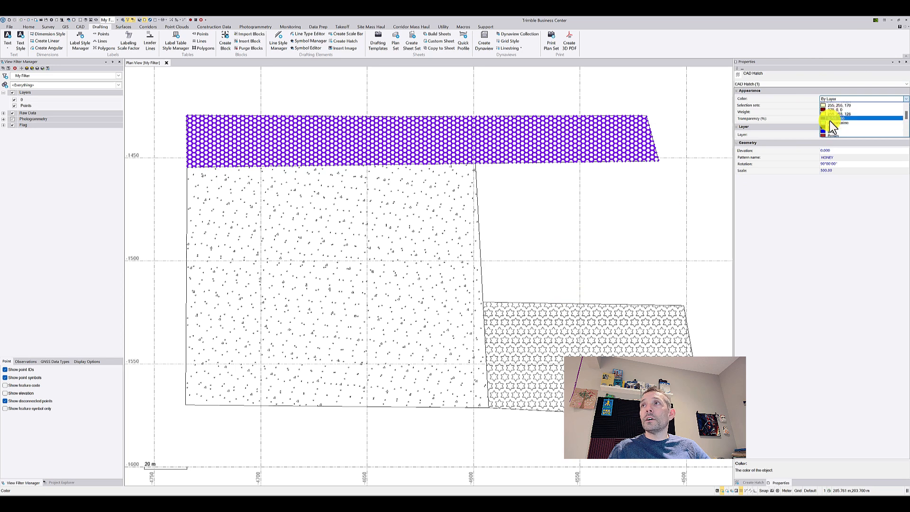
click(834, 120)
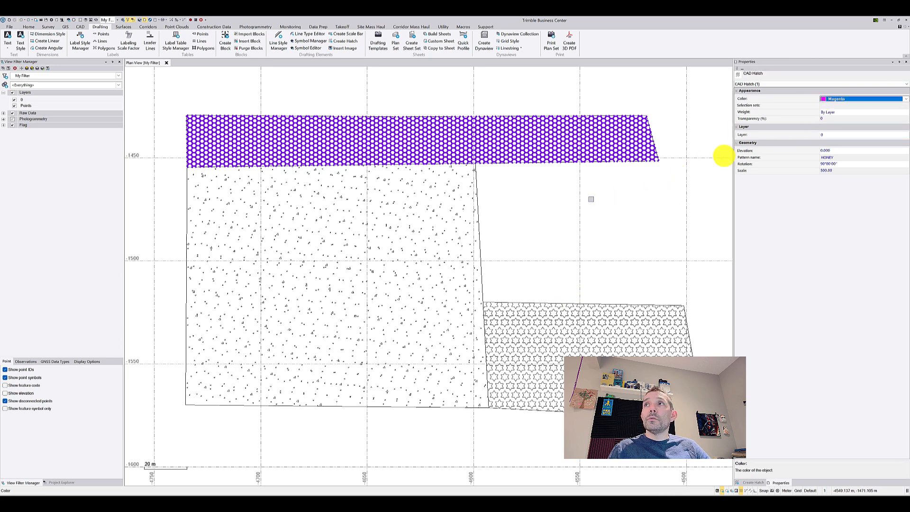
click(860, 99)
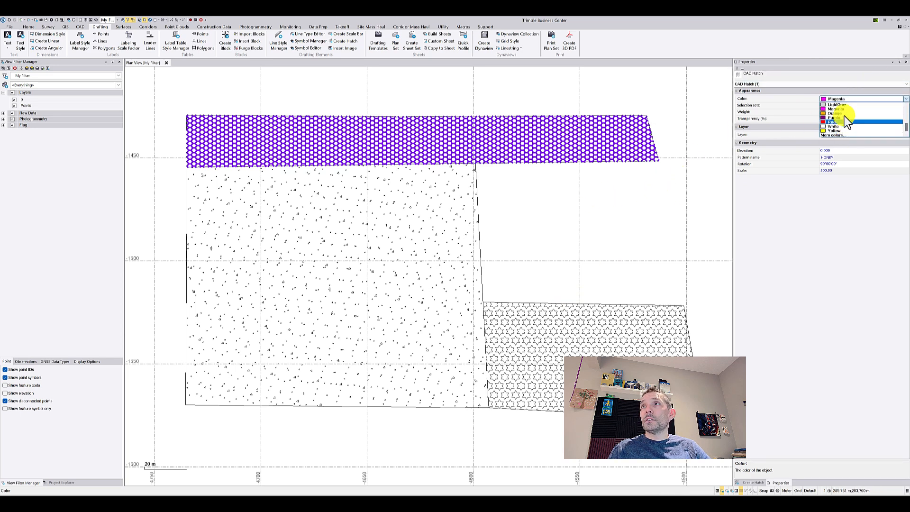
click(841, 112)
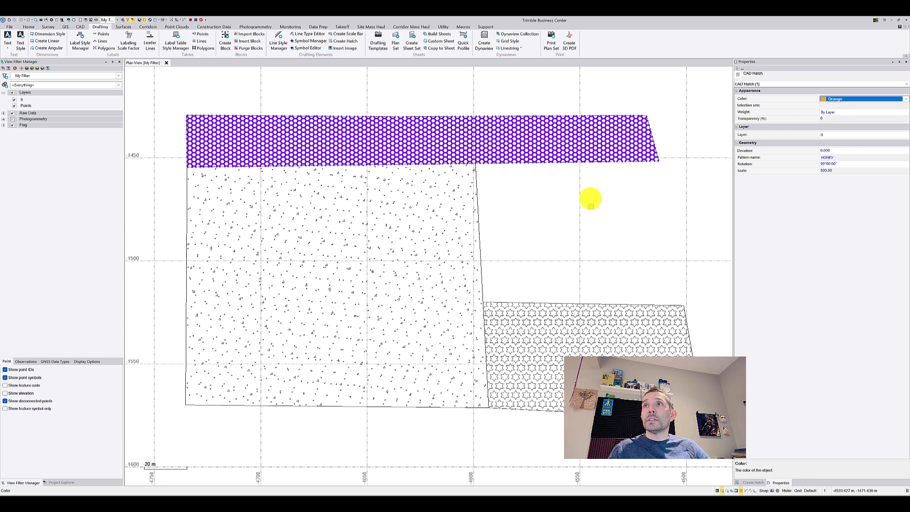
click(173, 390)
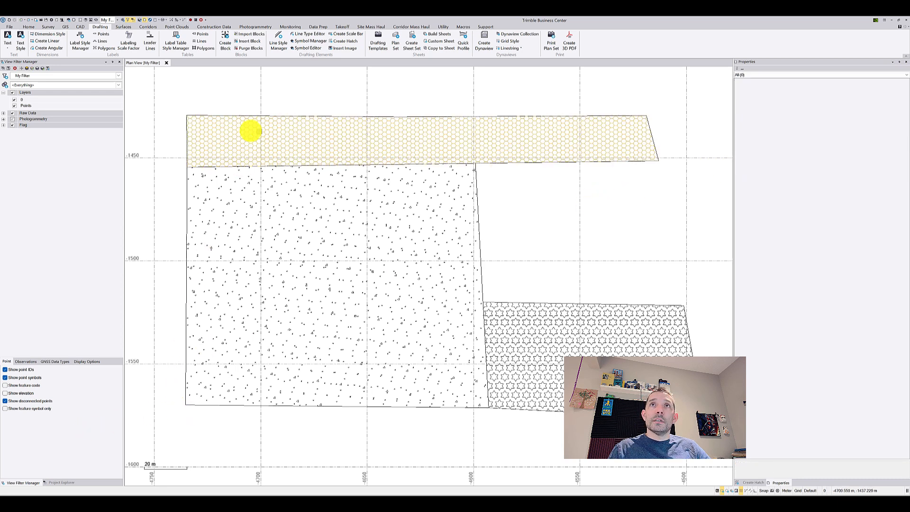
scroll(364, 144, up, 2)
scroll(365, 148, down, 2)
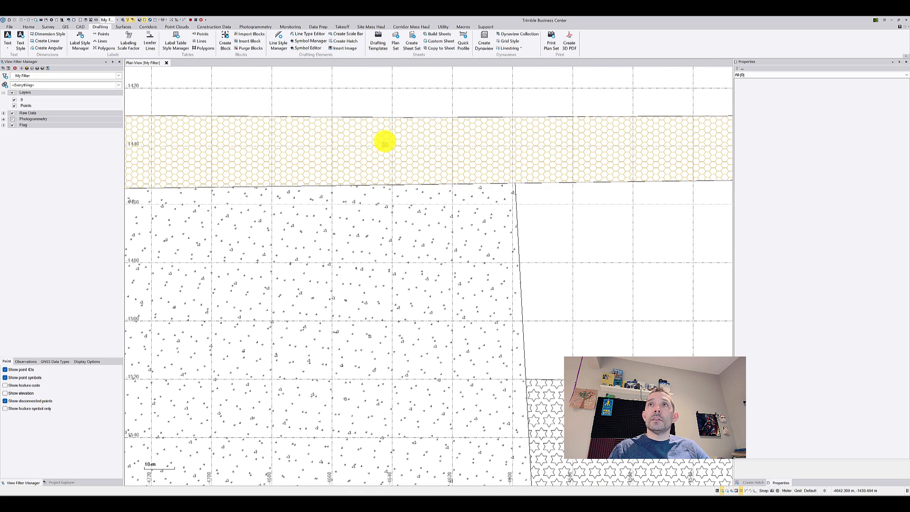
Select the strip's orange honeycomb hatch again and set its scale to 400
click(384, 140)
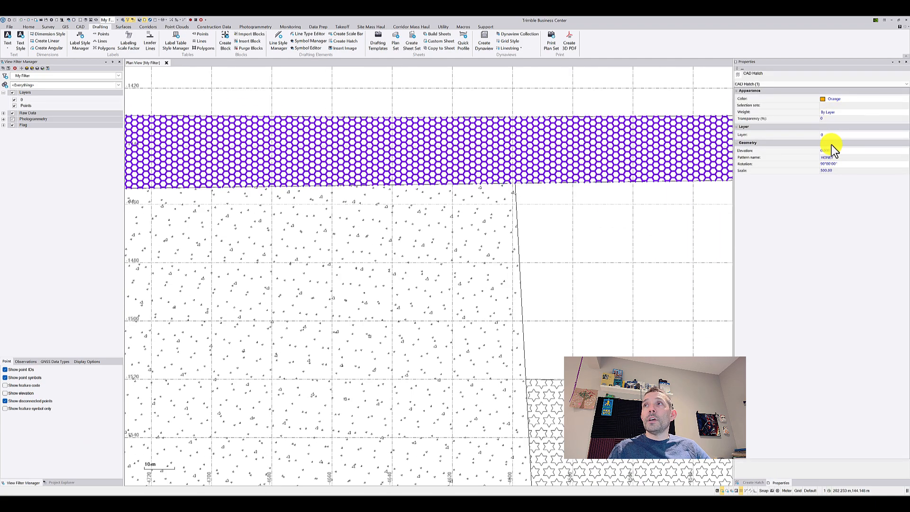
click(836, 169)
drag(837, 169, 781, 166)
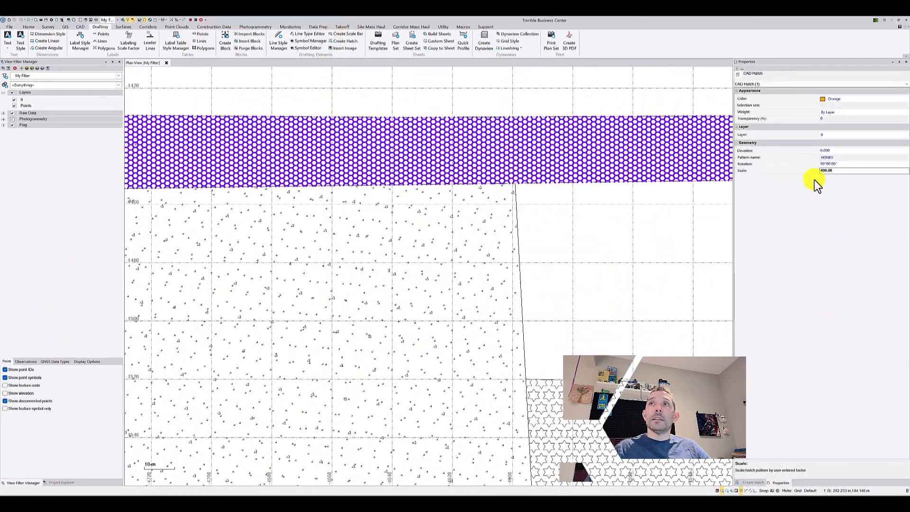
Try the GRATE and CROSS_#2 patterns on the strip's hatch
click(835, 158)
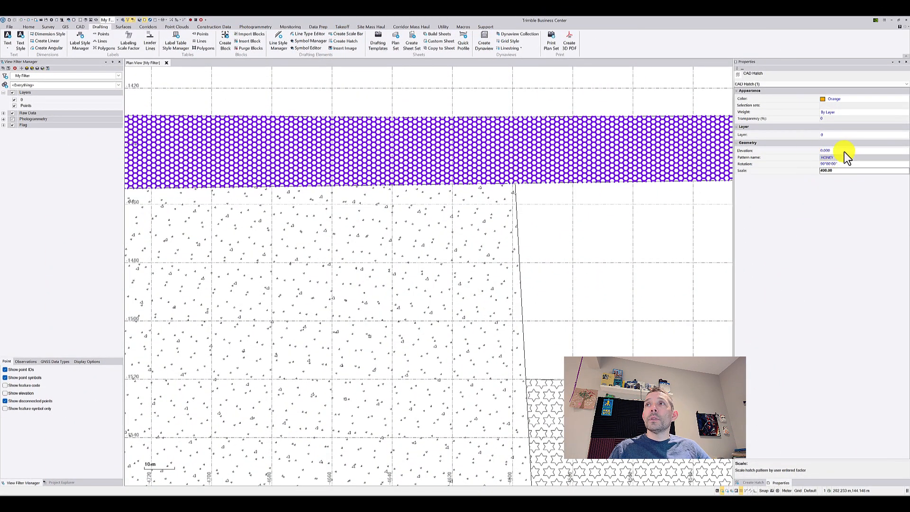
click(847, 156)
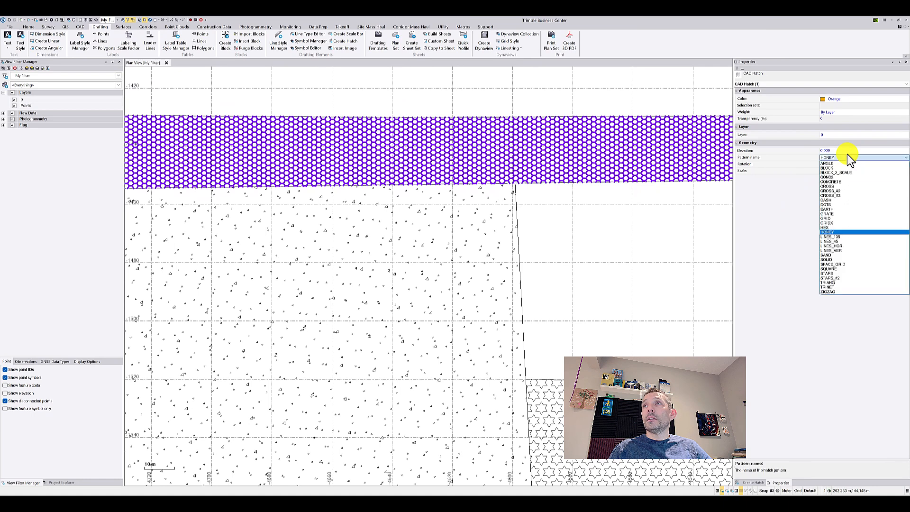
click(837, 213)
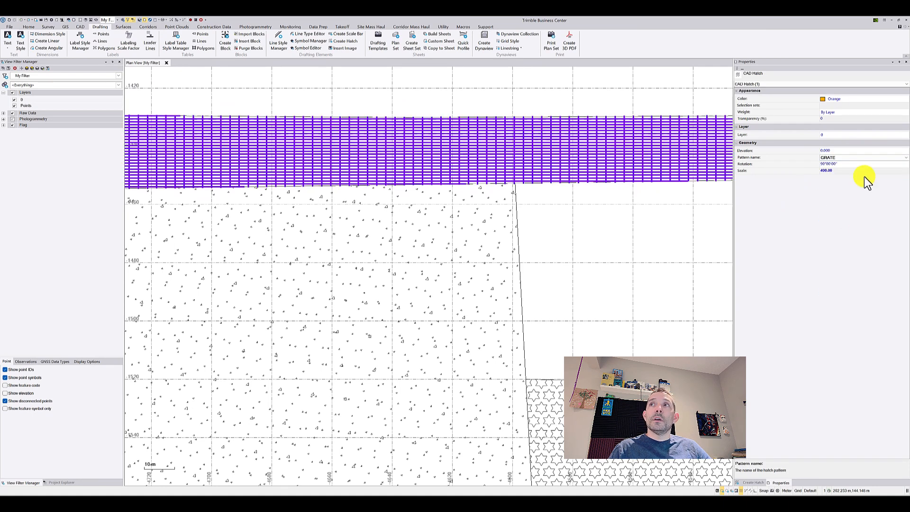
click(840, 157)
click(842, 190)
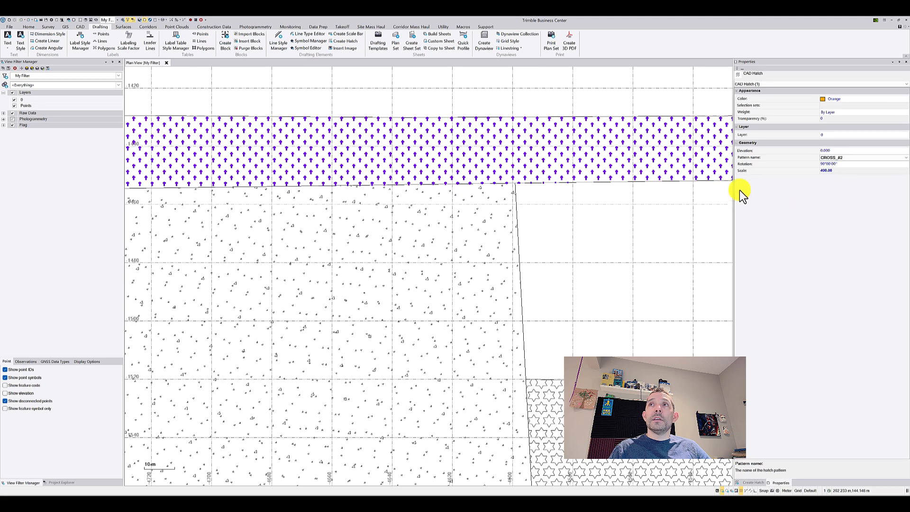
Change the strip's hatch pattern to HEX and deselect it to view all three hatched polygons
click(851, 157)
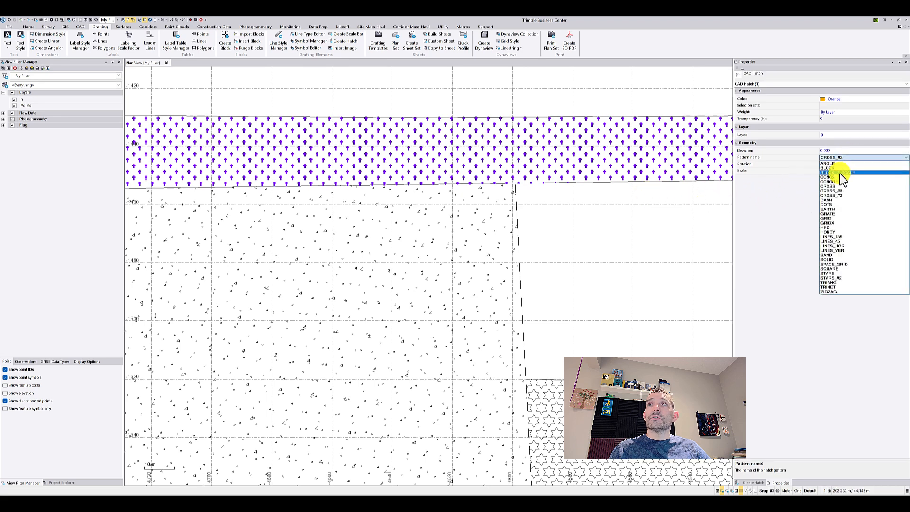
click(833, 228)
key(Escape)
scroll(573, 198, down, 2)
scroll(573, 198, down, 2)
middle_drag(577, 189, 559, 178)
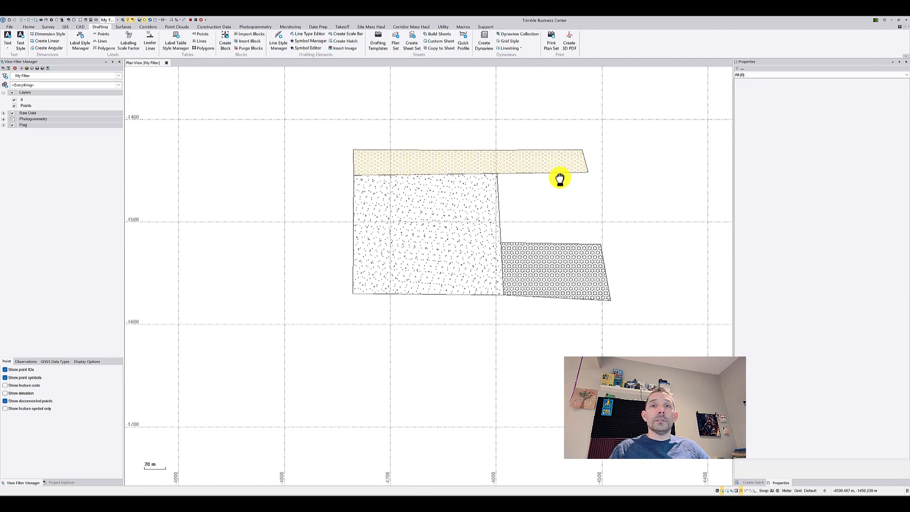